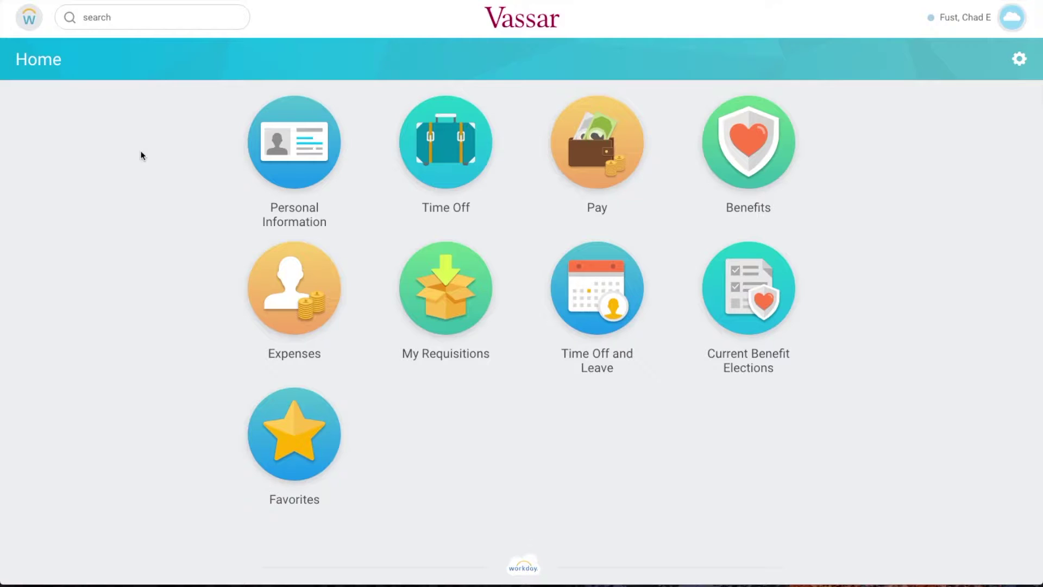
Step: Search for 'creat' and launch the Create Journal task
left_click(113, 21)
type("crea")
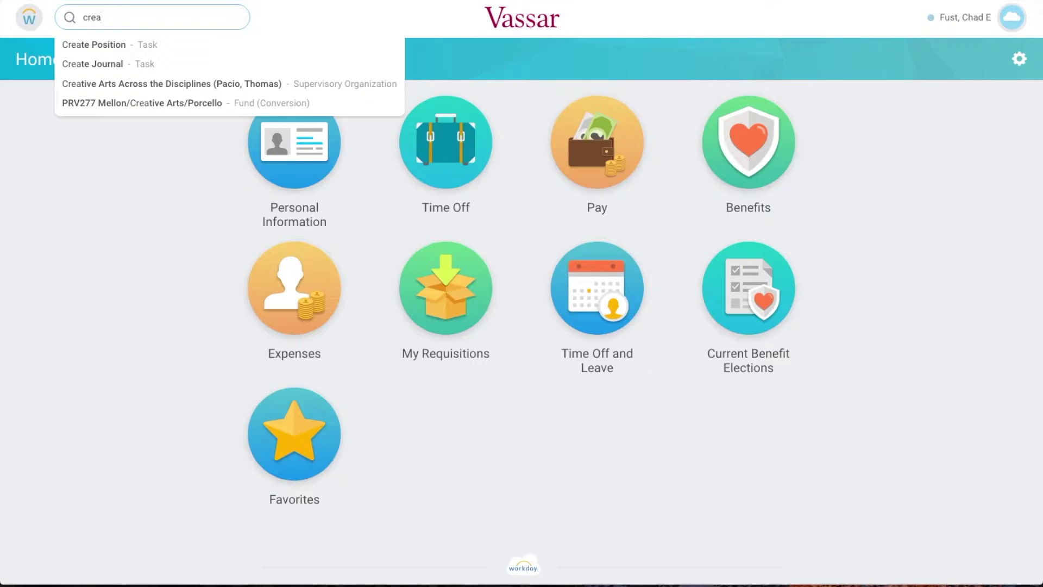
type("t")
left_click(139, 63)
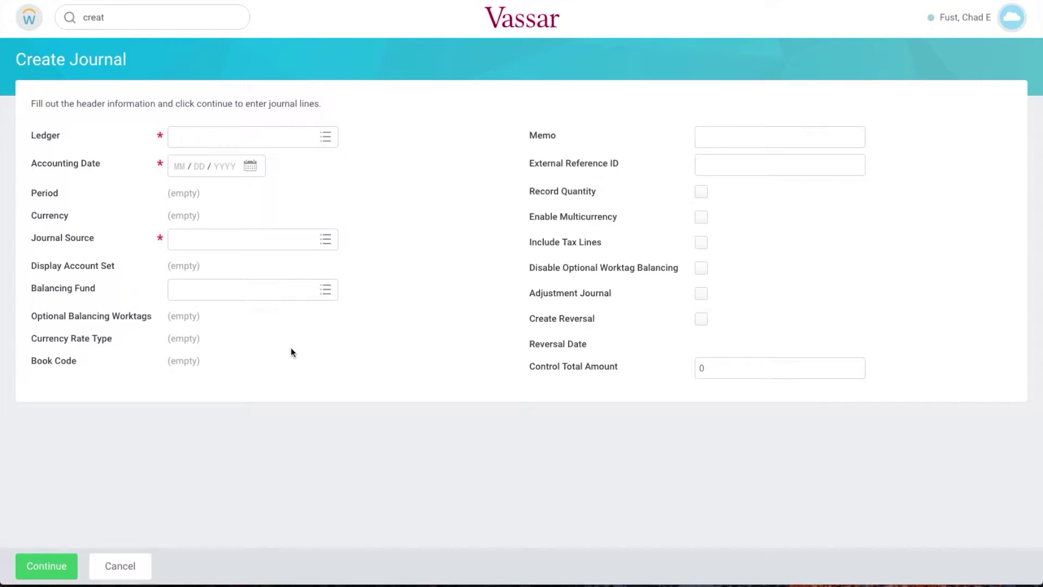
Step: Fill the header with ledger Vassar College : Actuals, date 08/22/2017 and source Journal Request
left_click(327, 137)
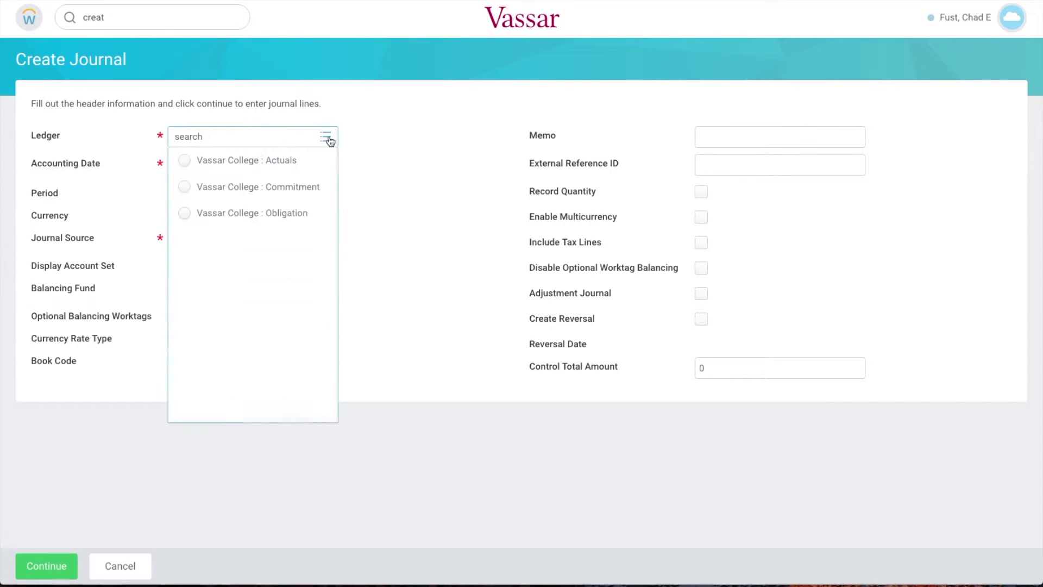
left_click(274, 163)
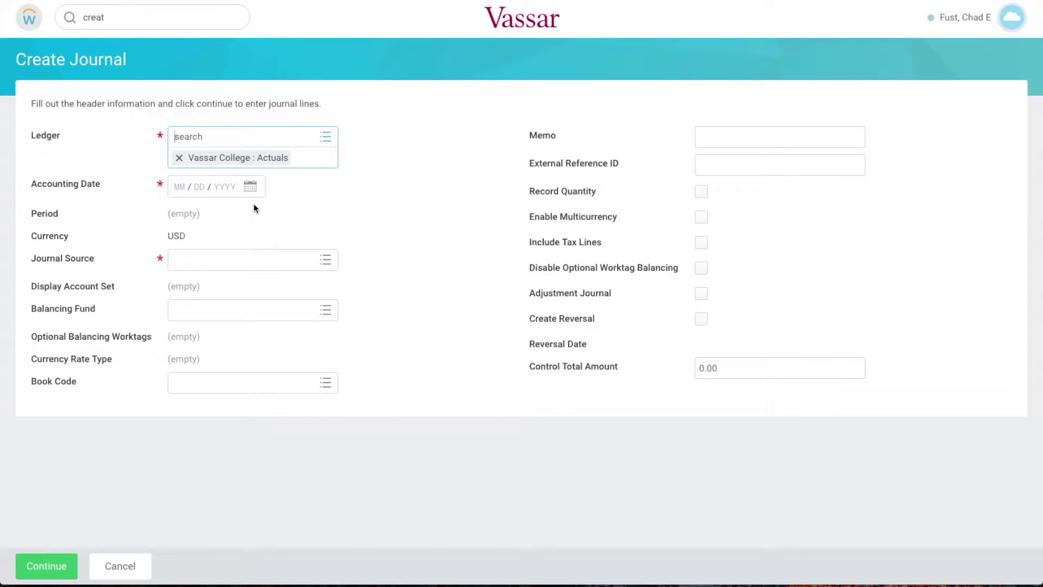
left_click(251, 186)
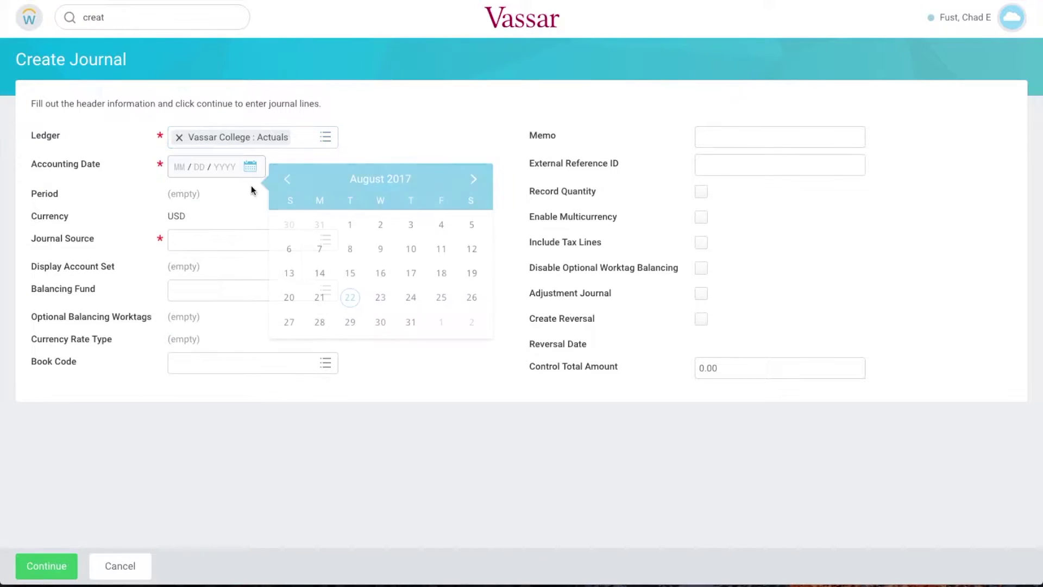
left_click(350, 297)
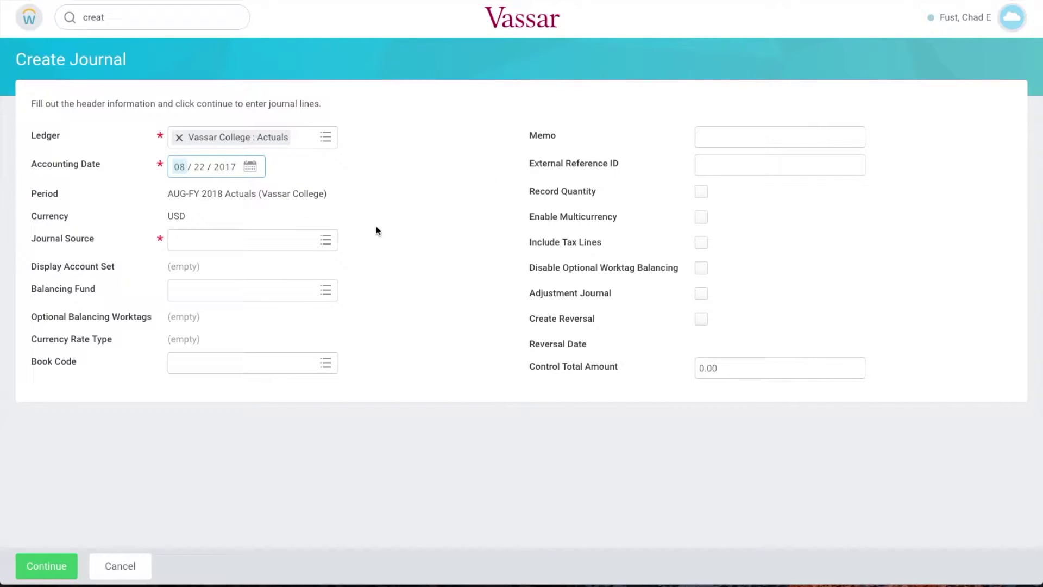
left_click(280, 241)
left_click(256, 290)
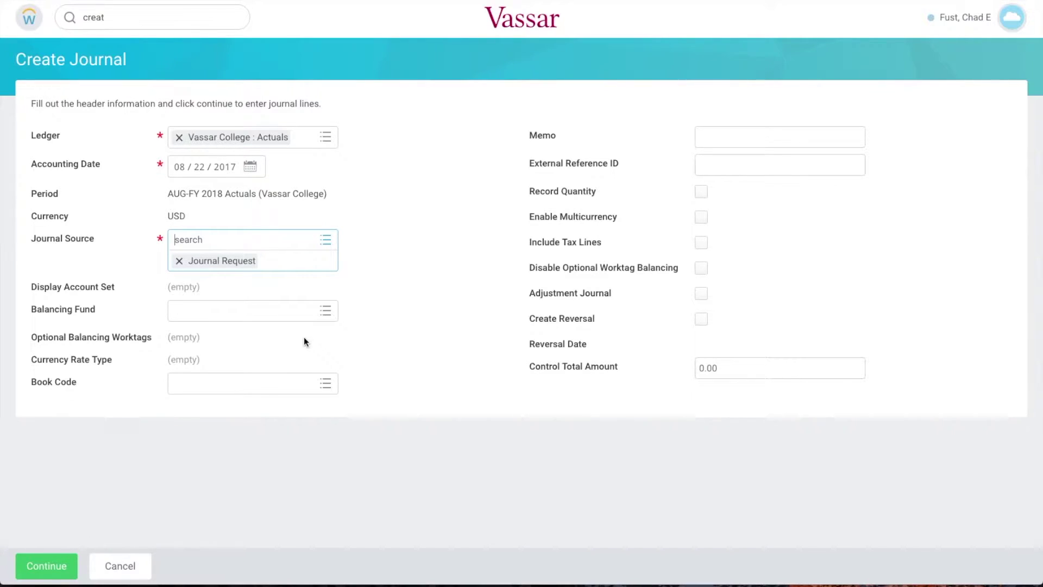
Step: Pick balancing fund FD1111 Operational Balancing and enter the memo 'Transfer'
left_click(268, 310)
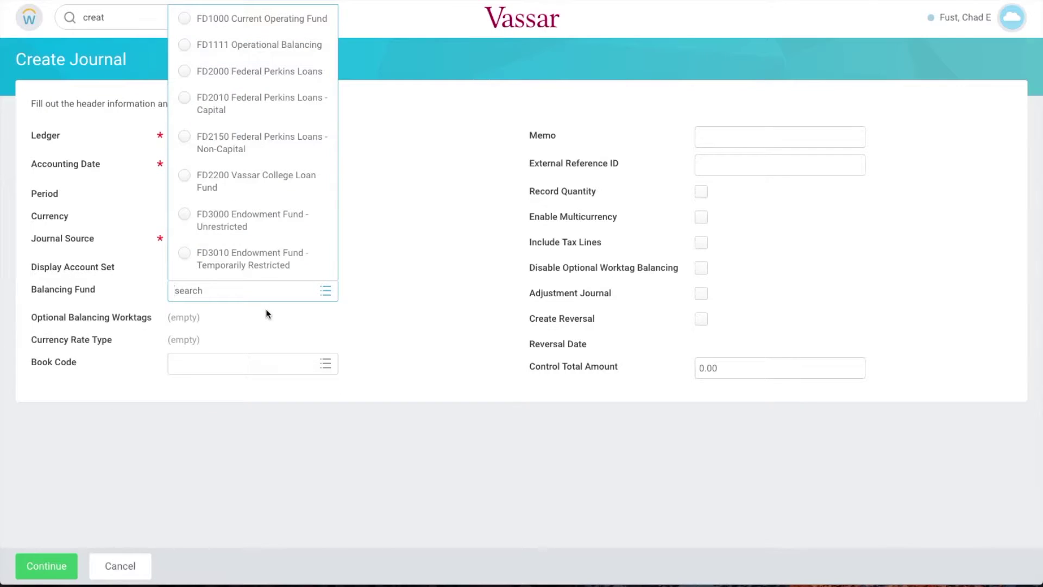
left_click(185, 46)
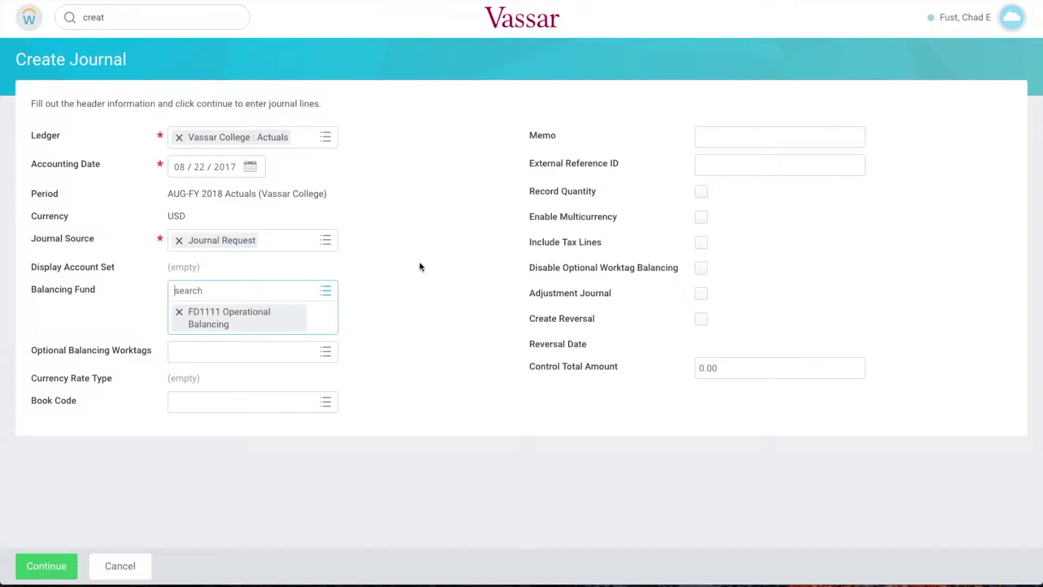
left_click(715, 142)
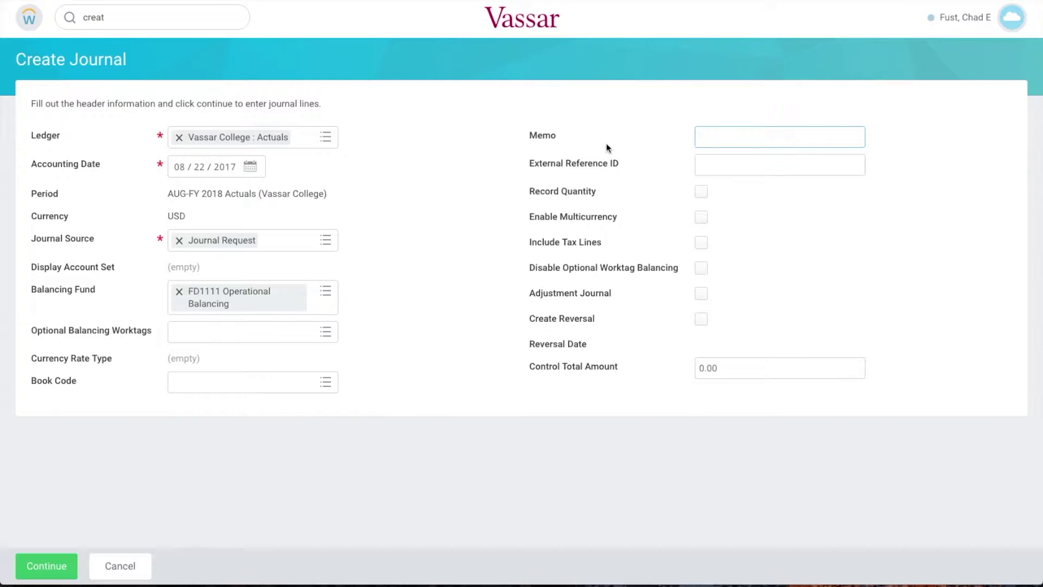
type("Transfer")
Step: Replace the control total amount with 1200 and continue to the journal lines
left_click(737, 368)
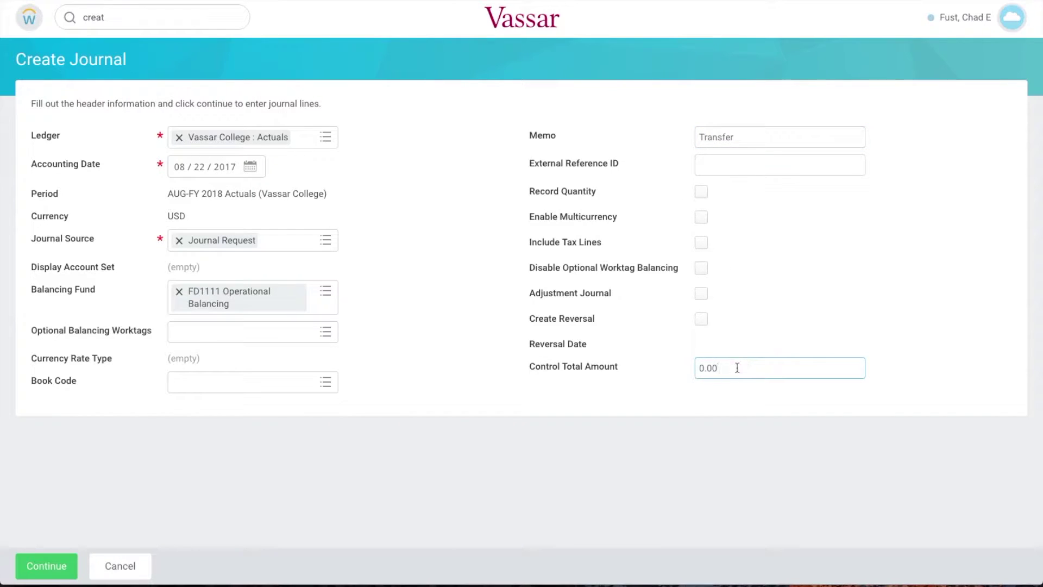
key("BackSpace")
key("BackSpace")
key("BackSpace")
key("BackSpace")
type("1200")
left_click(45, 568)
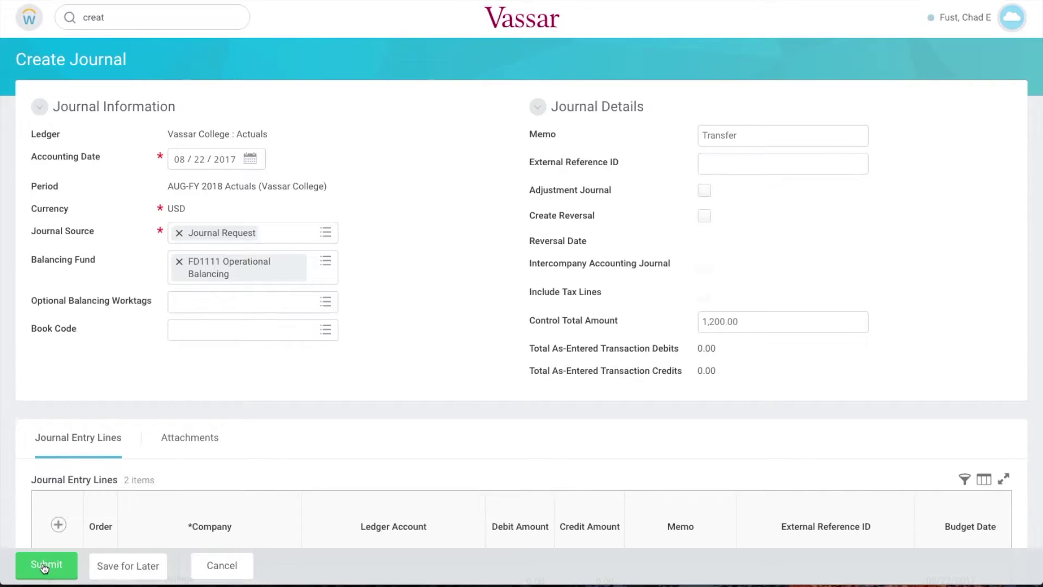
Step: Reorder the journal lines, adding and removing an extra line to leave two Vassar College lines
scroll(112, 467, "down", 3)
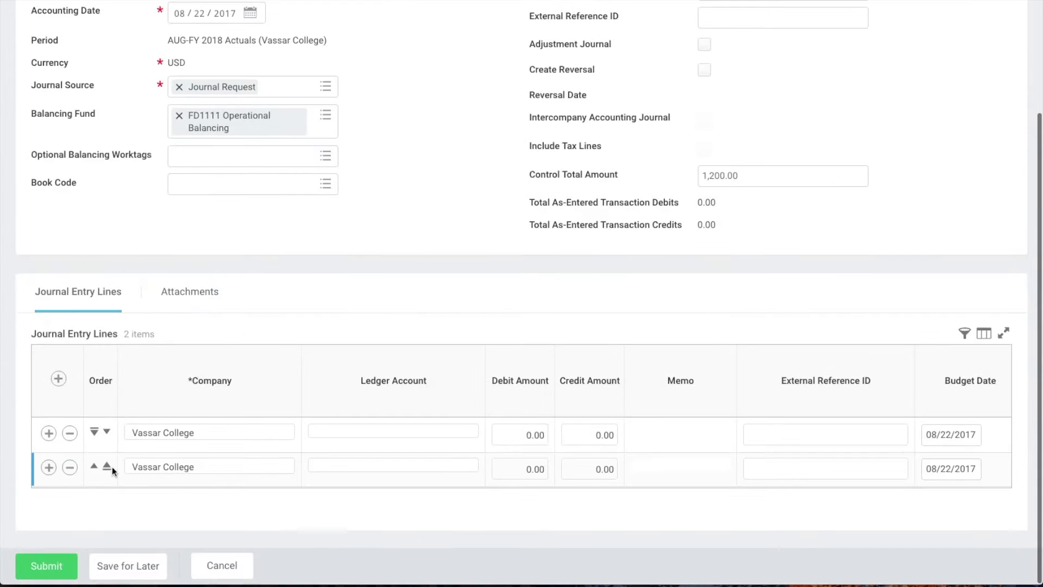
left_click(111, 466)
left_click(59, 379)
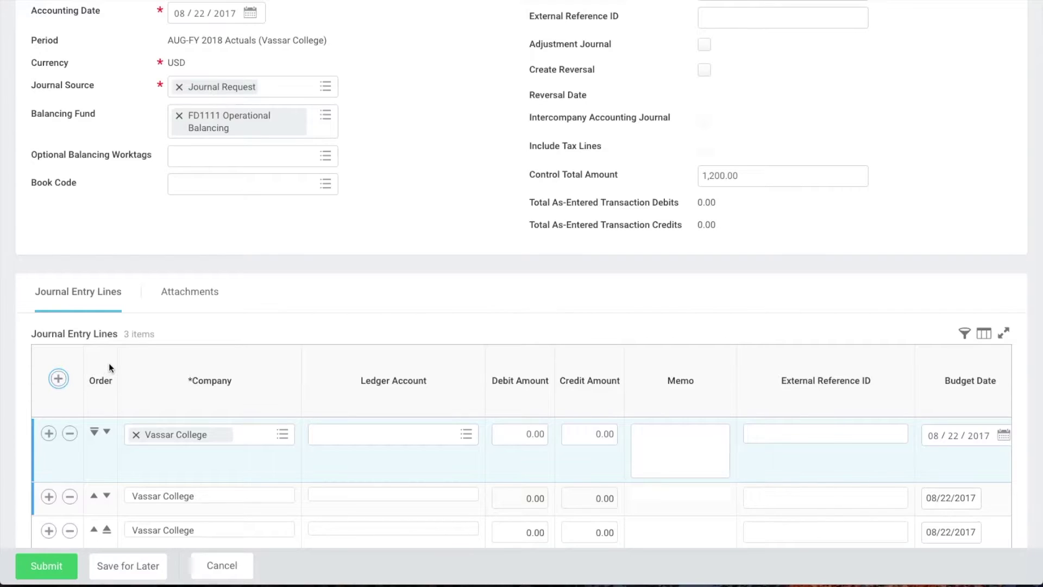
scroll(109, 363, "down", 2)
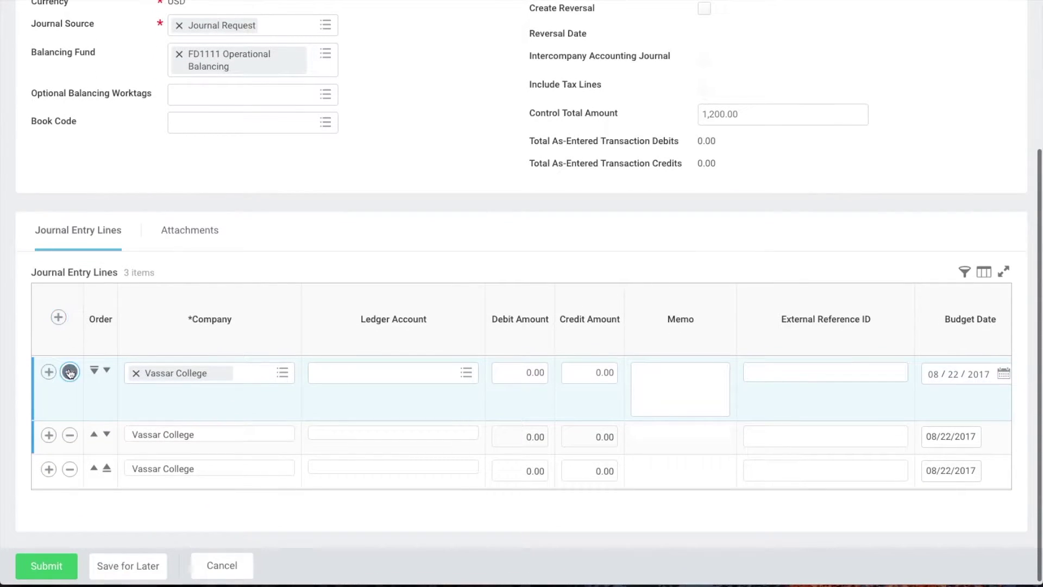
left_click(70, 373)
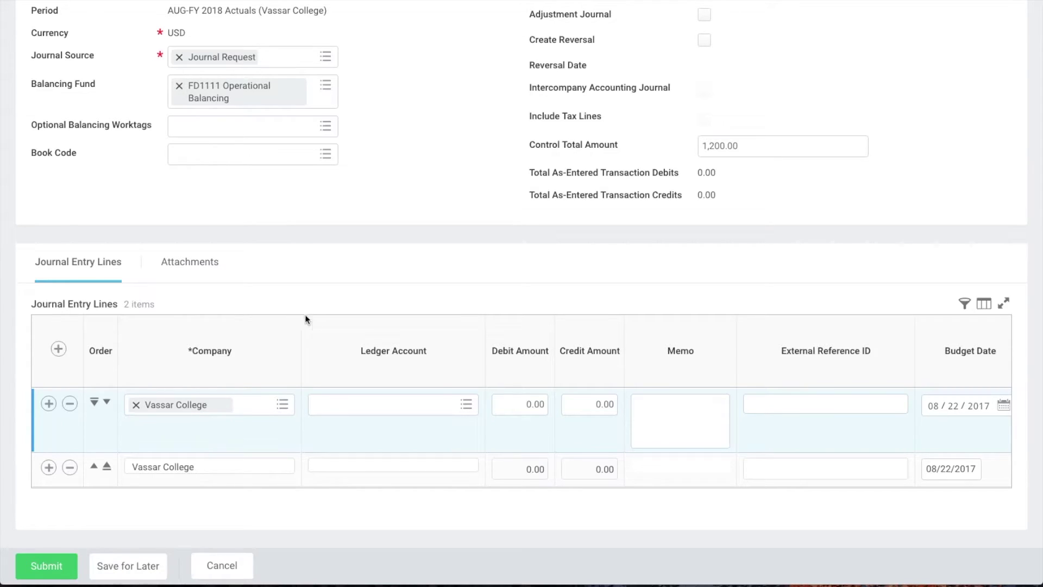
left_click(342, 405)
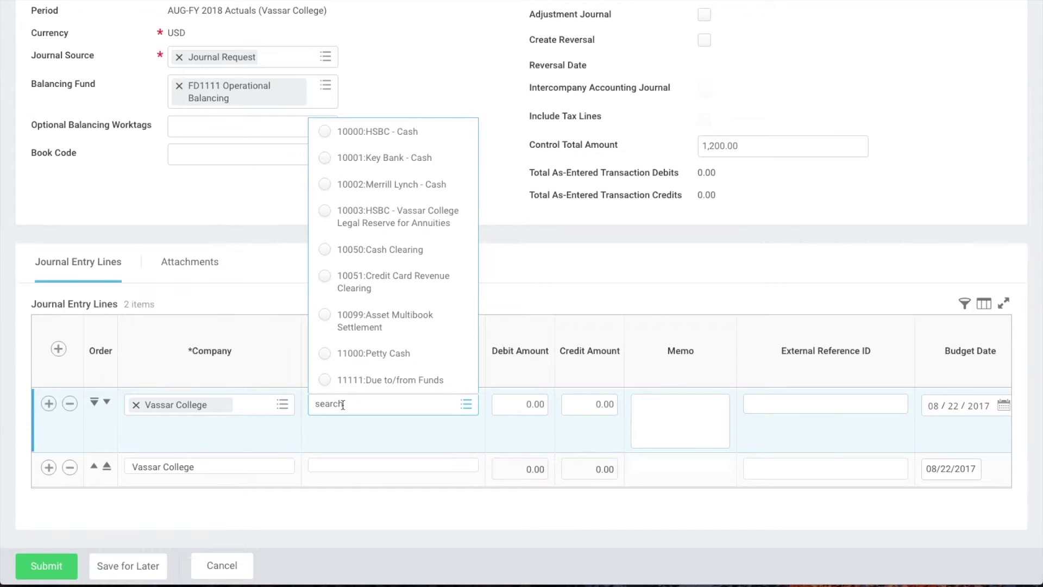
Step: Enter ledger account 67000 (Furniture, Fixtures & Equipment) on both journal lines
type("67000")
key("Return")
left_click(355, 465)
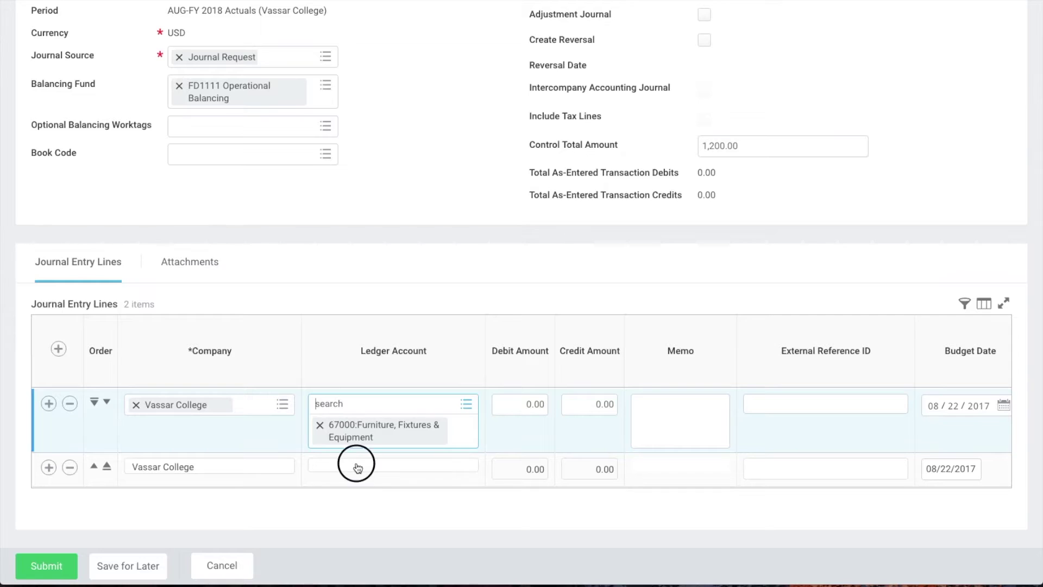
type("67000")
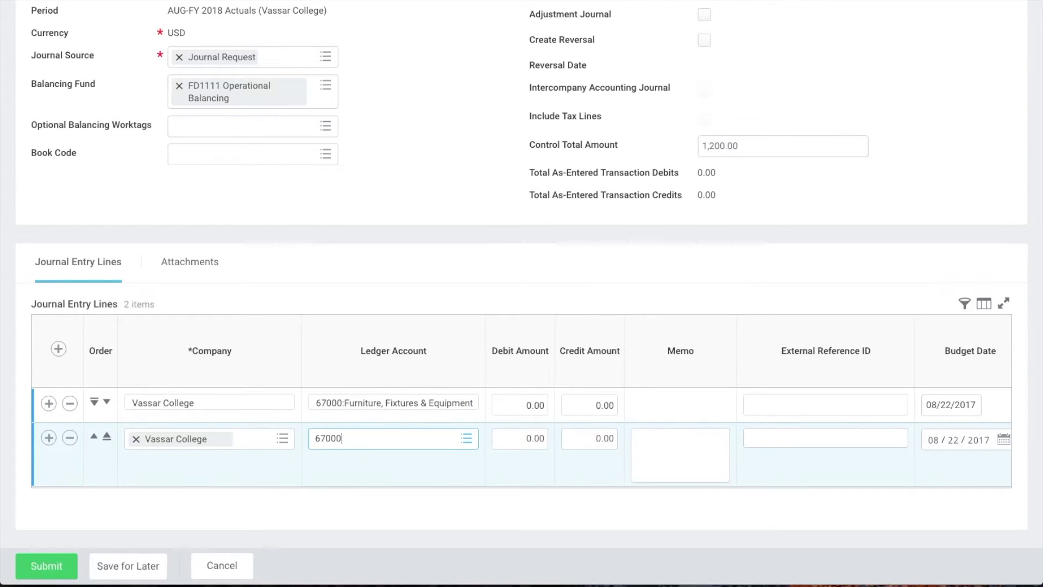
key("Return")
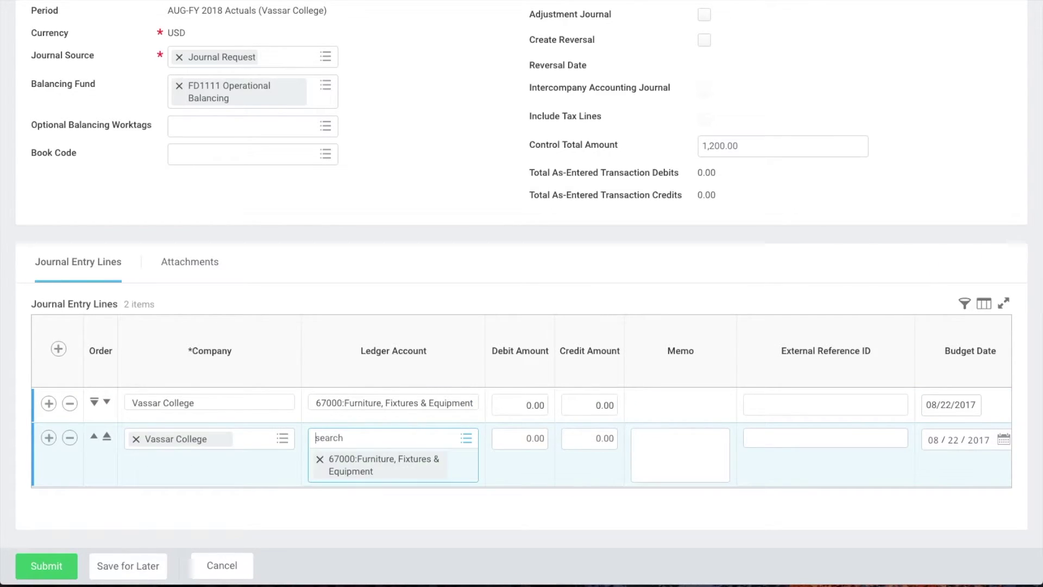
left_click(474, 509)
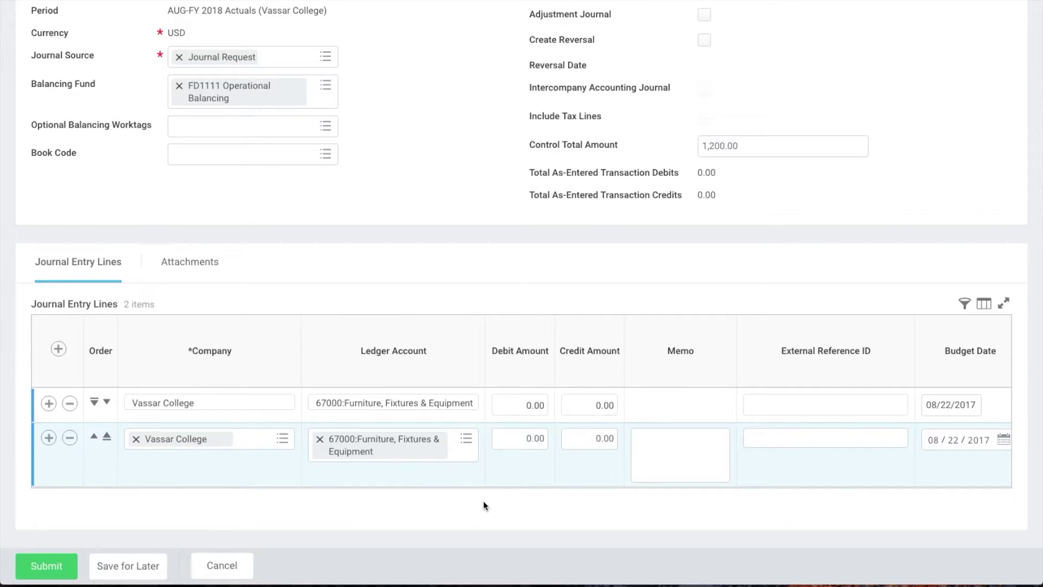
left_click(525, 406)
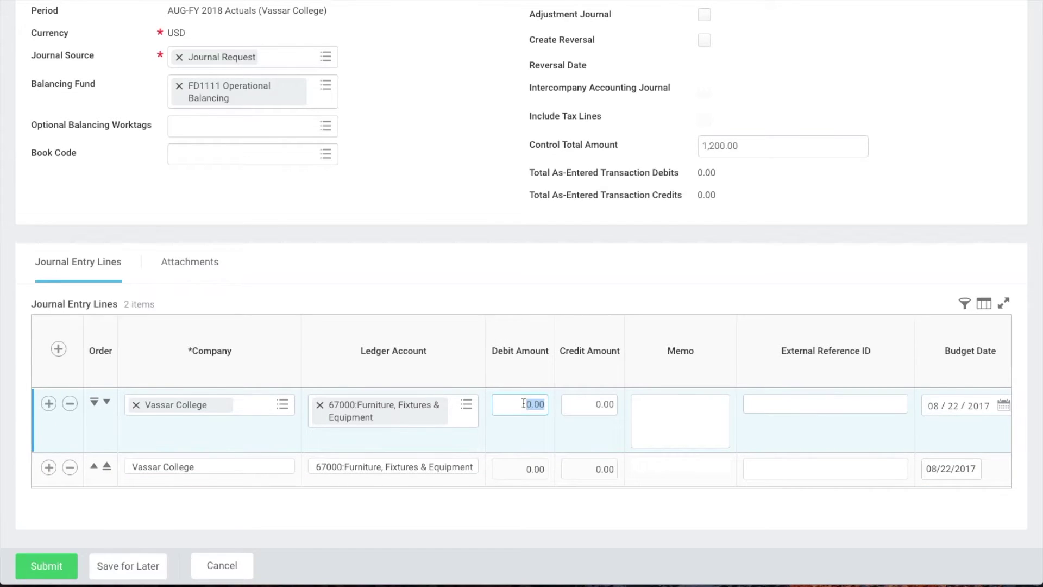
Step: Debit 1,200.00 on line one, credit 1,200.00 on line two, and add memo 'Transfer to Physics'
type("1200")
left_click(595, 468)
type("1200")
left_click(617, 513)
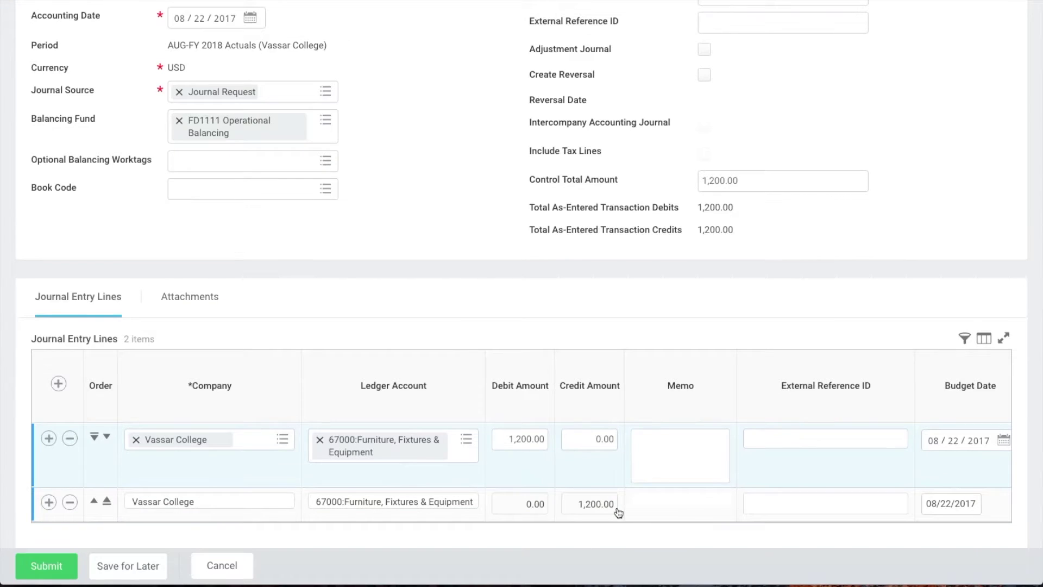
left_click(683, 465)
type("Tr")
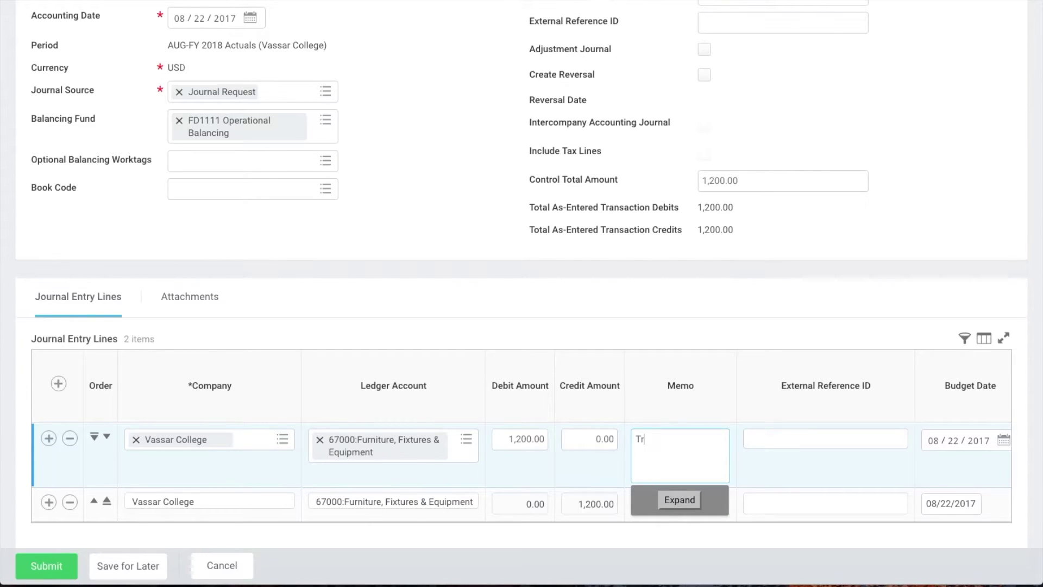
type("ansfer to Physics")
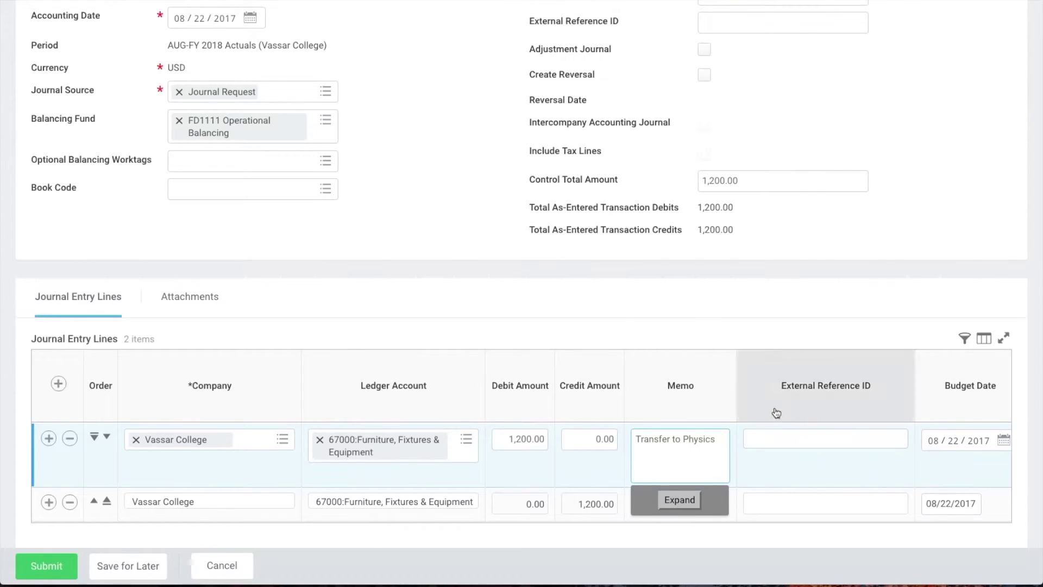
Step: Set the fund to FD1000 Current Operating Fund on both journal lines
scroll(480, 438, "right", 5)
scroll(480, 438, "right", 7)
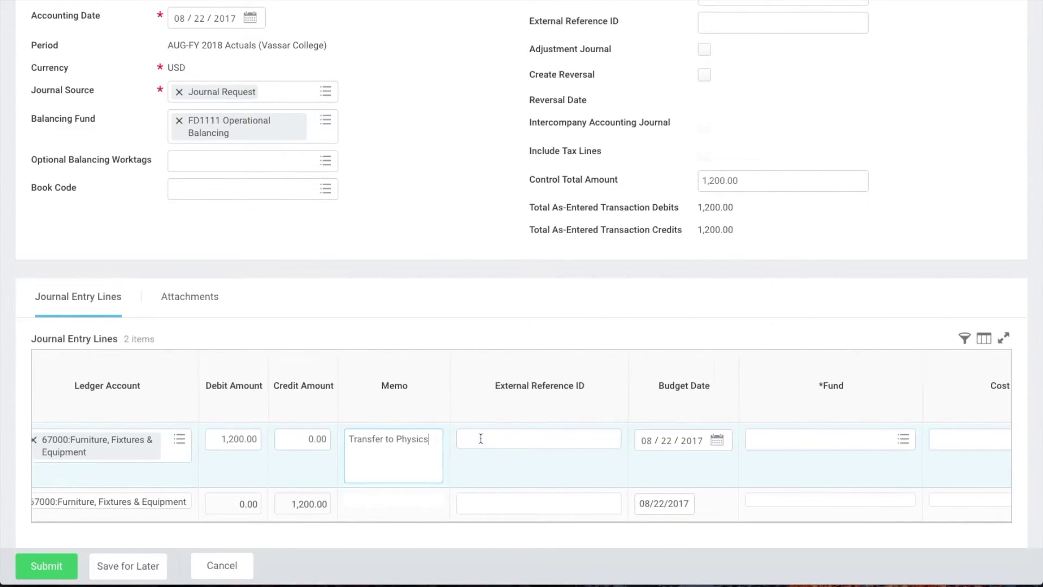
scroll(480, 440, "right", 5)
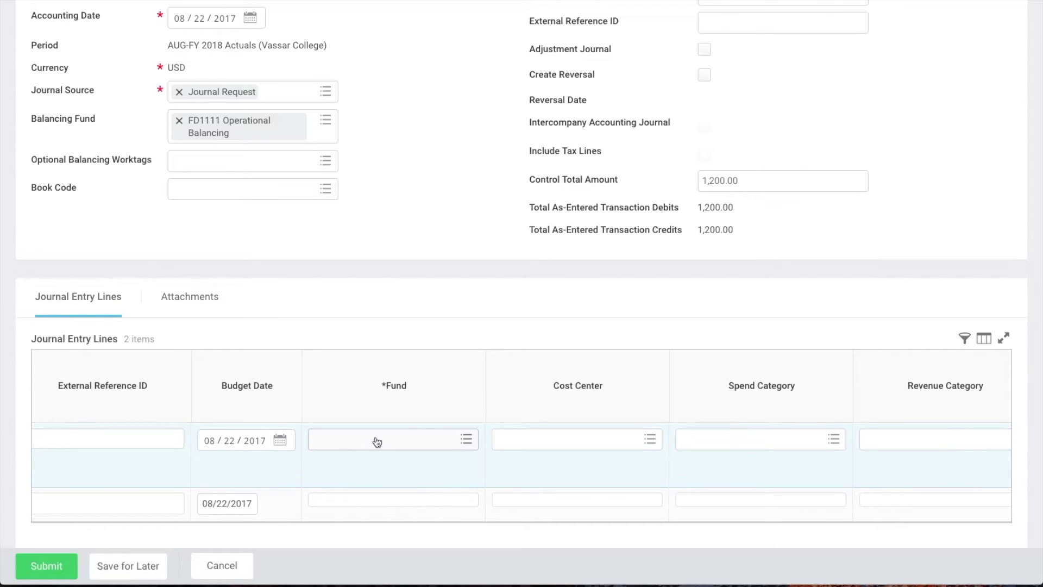
left_click(377, 441)
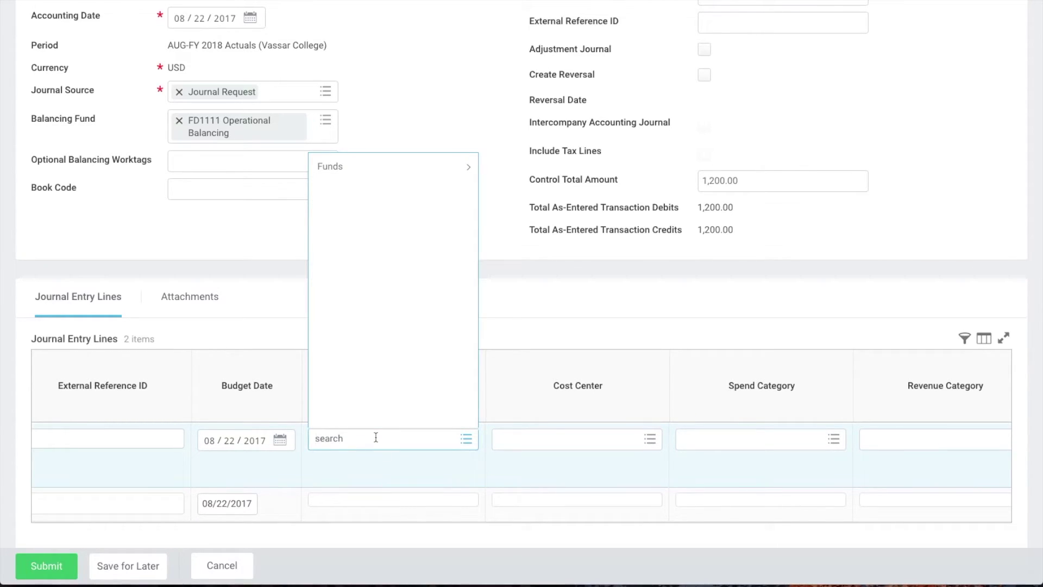
type("fd1000")
key("Return")
left_click(412, 503)
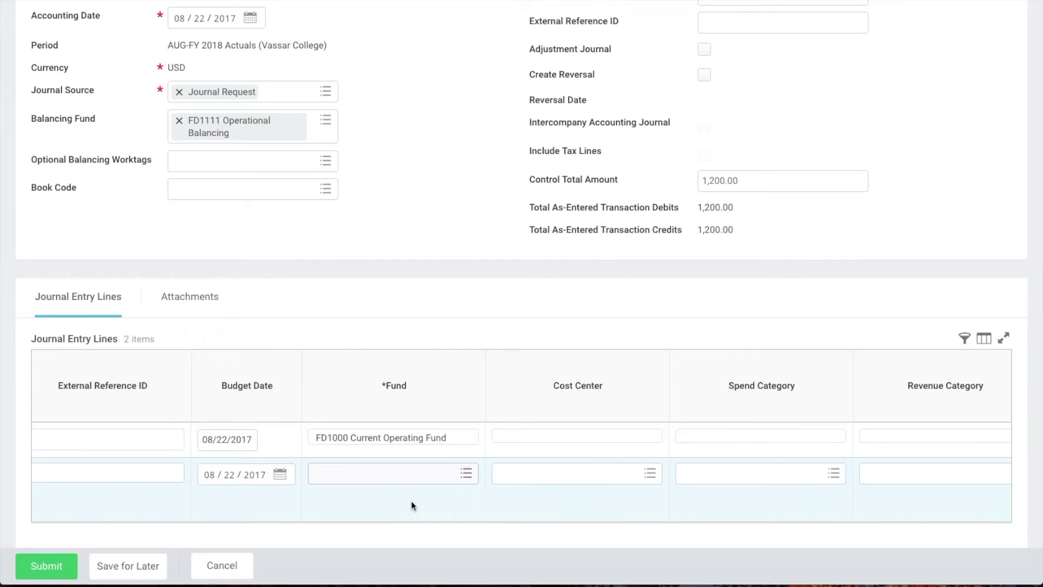
left_click(380, 475)
type("fd1000")
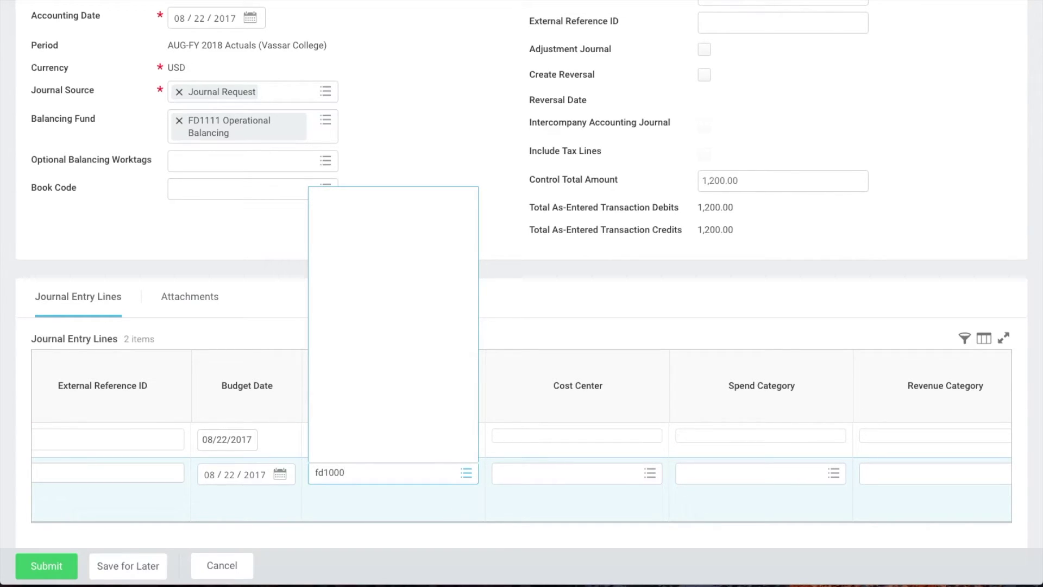
key("Return")
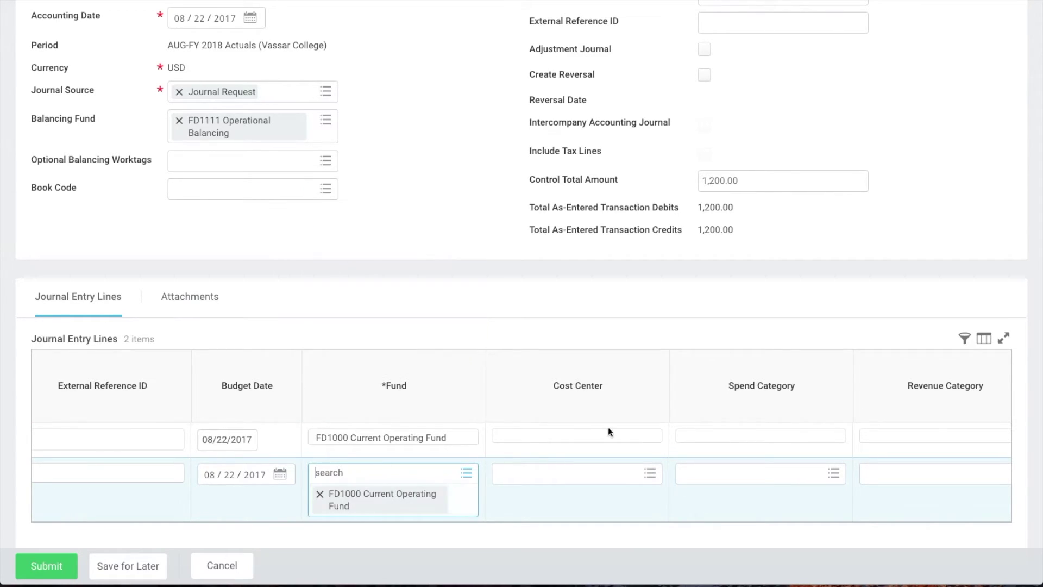
Step: Assign cost center CC8006 User Services to line one and CC2060 Physics and Astronomy to line two
left_click(622, 436)
type("user s")
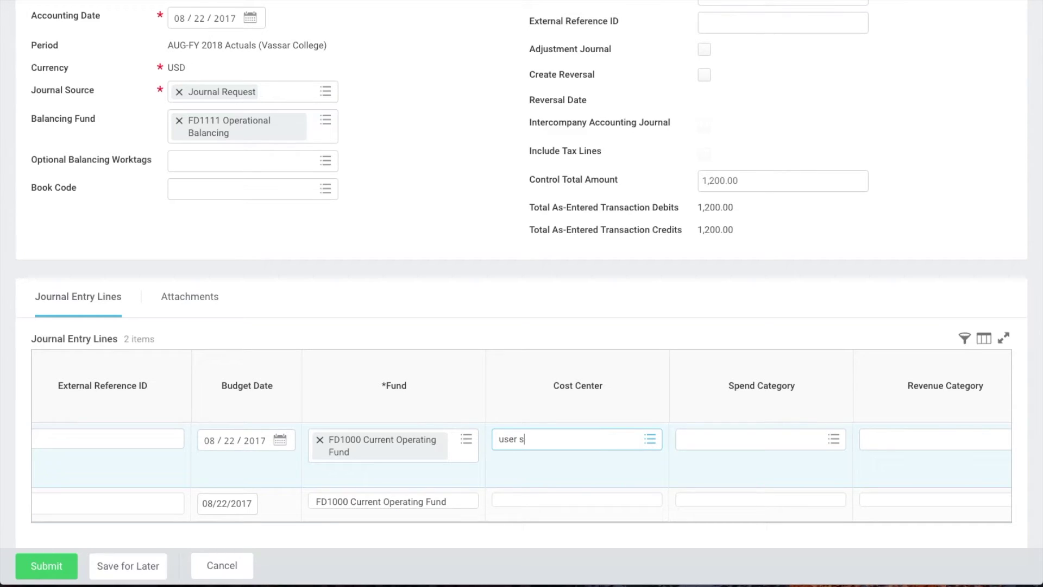
type("er")
key("Return")
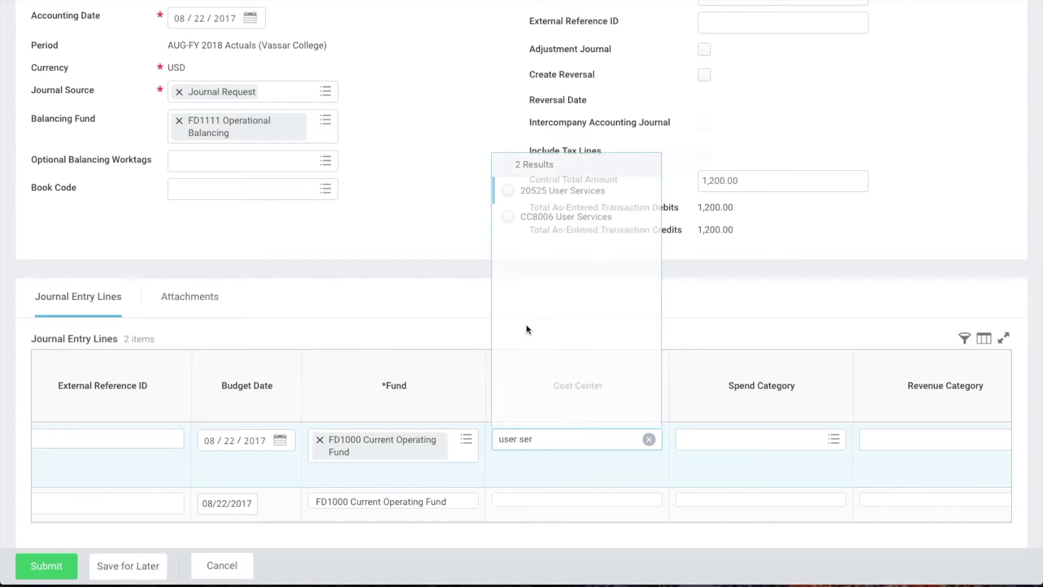
left_click(522, 217)
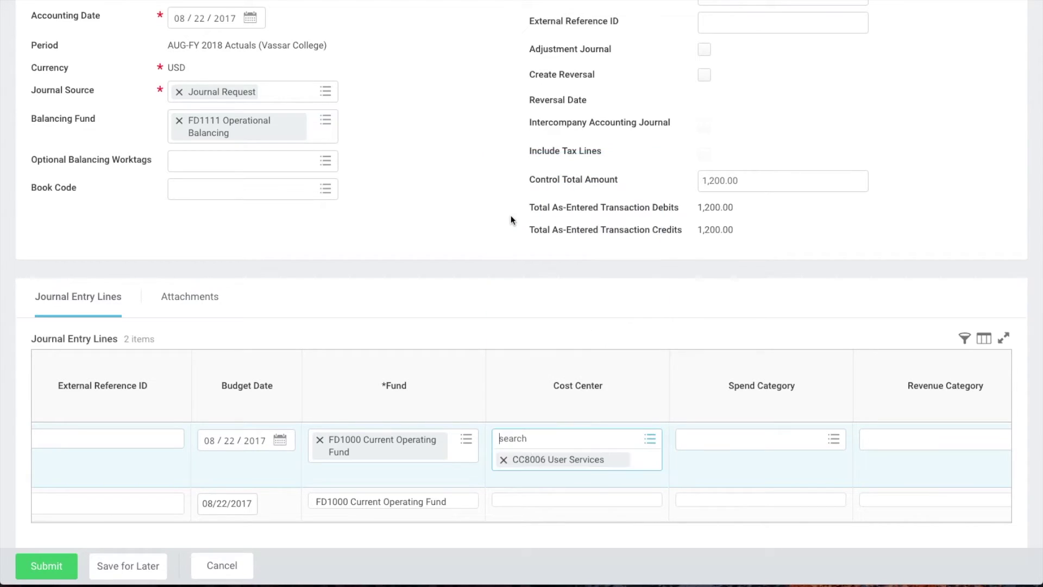
left_click(586, 500)
left_click(546, 477)
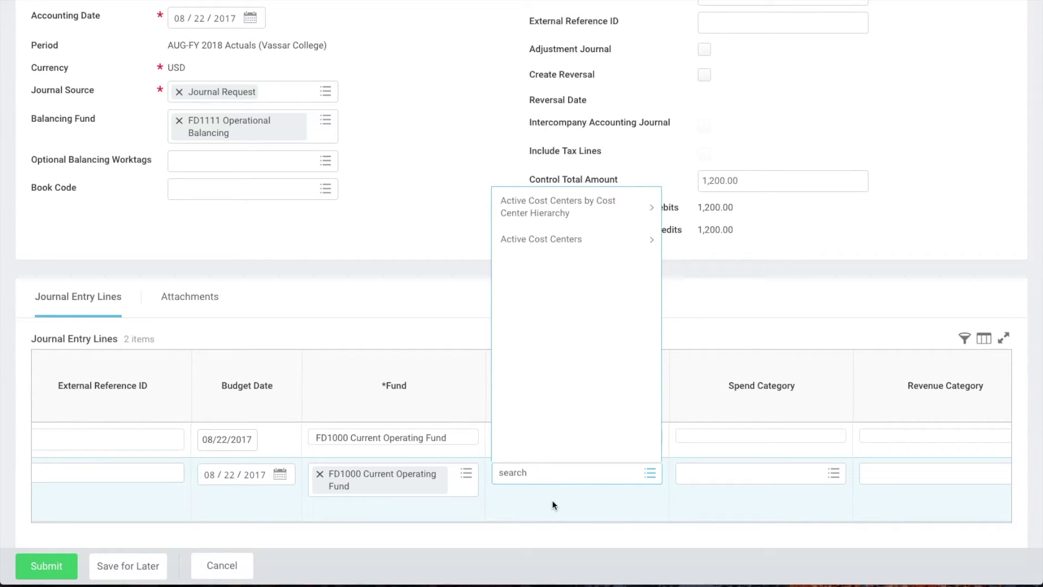
type("physics")
key("Return")
left_click(518, 271)
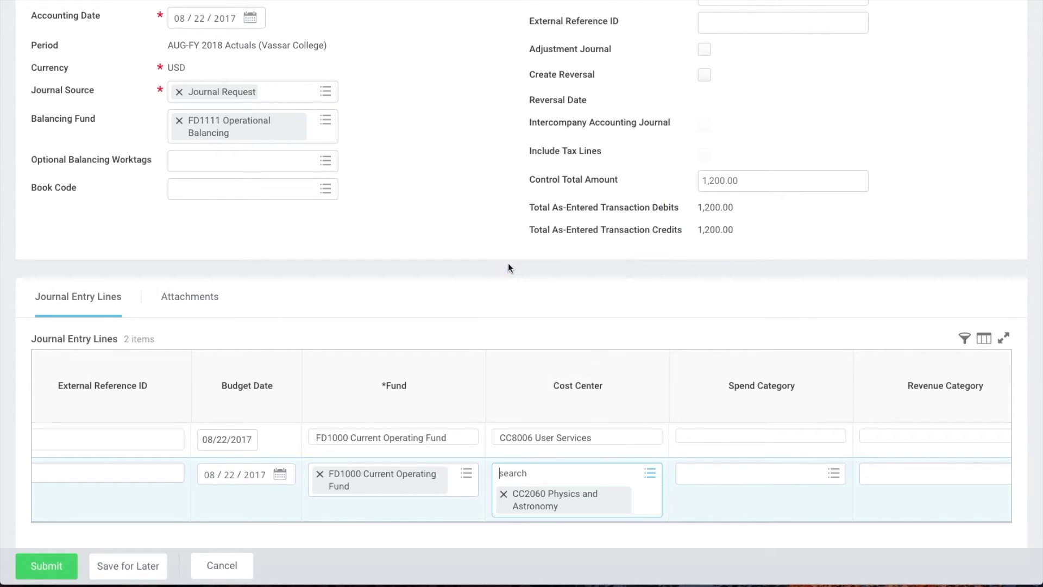
left_click(693, 329)
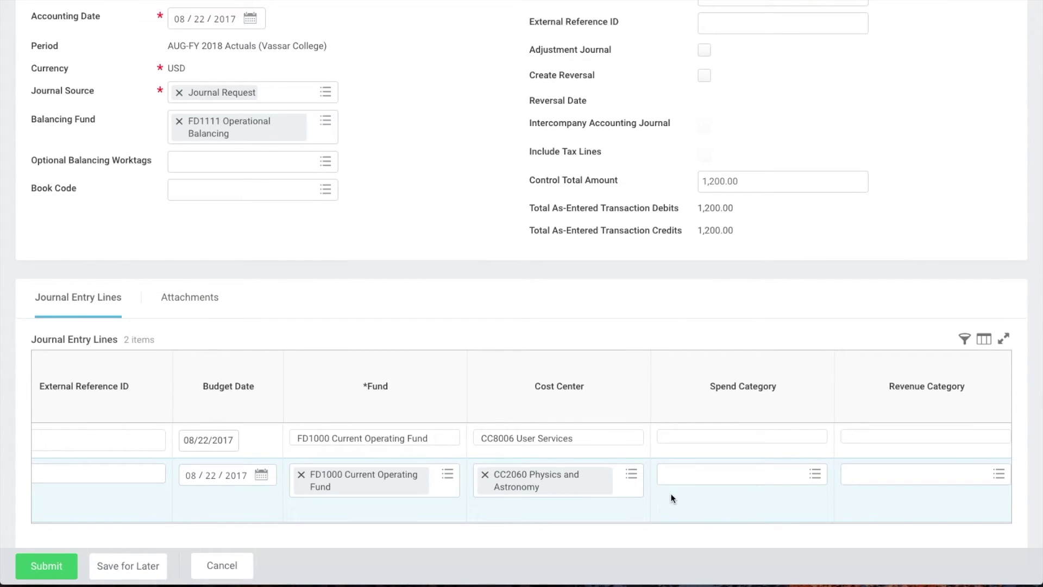
scroll(671, 499, "right", 5)
Step: Set spend category Equipment - Computer Hardware (SC7015) on both journal lines
scroll(673, 498, "right", 3)
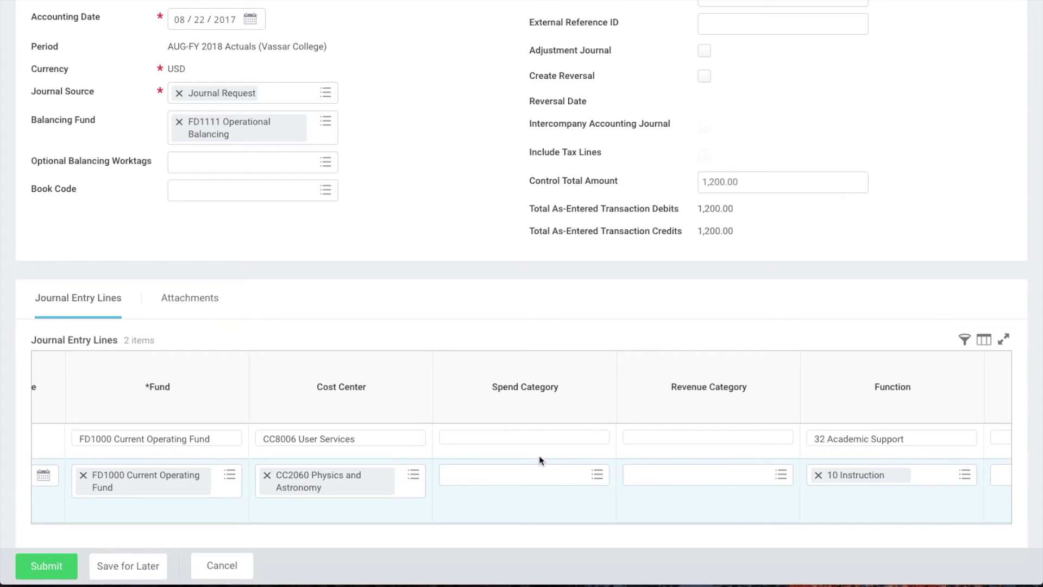
left_click(531, 441)
type("hardware")
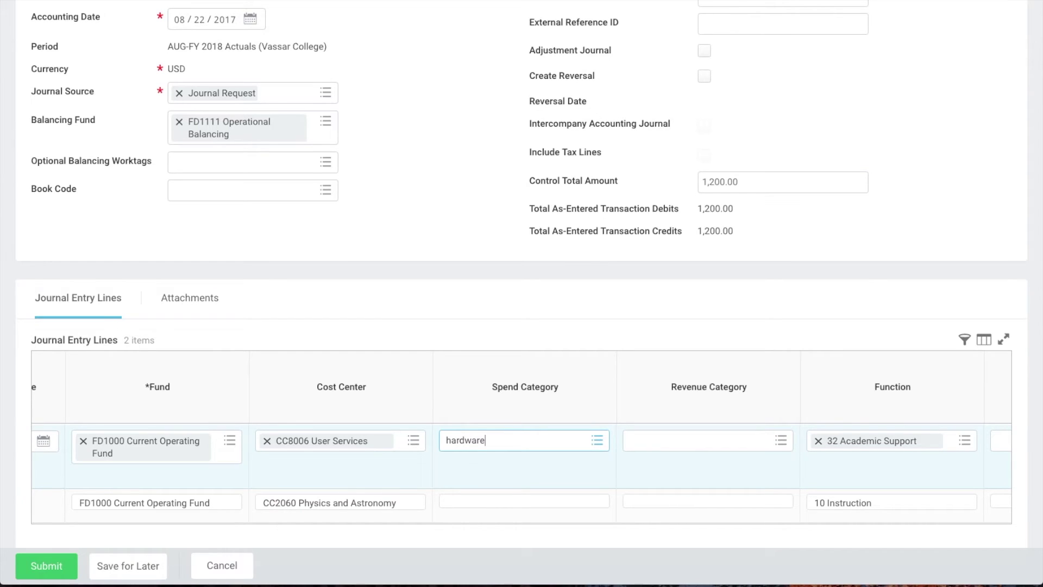
key("Return")
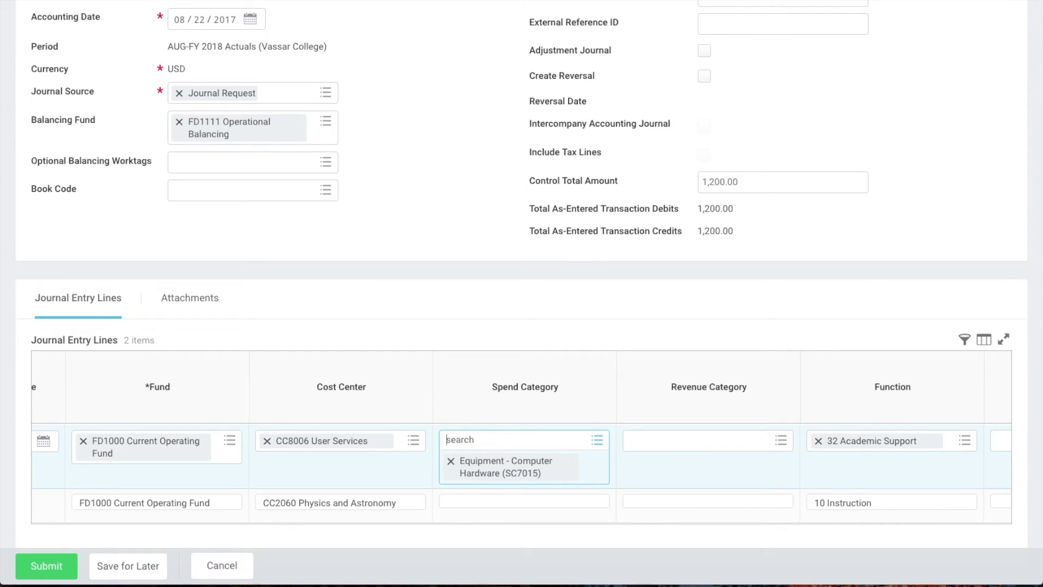
left_click(552, 498)
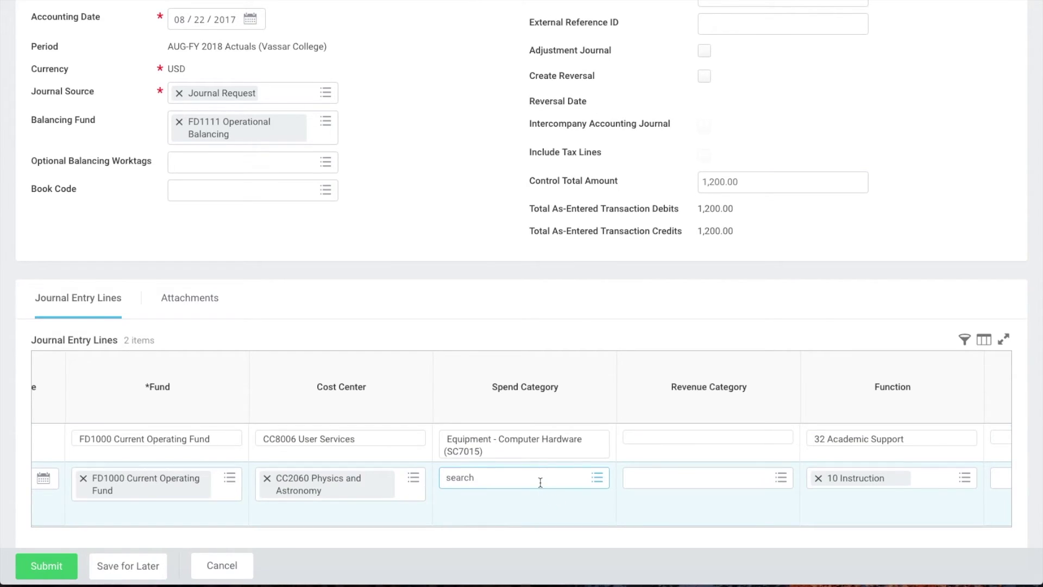
type("hardware")
key("Return")
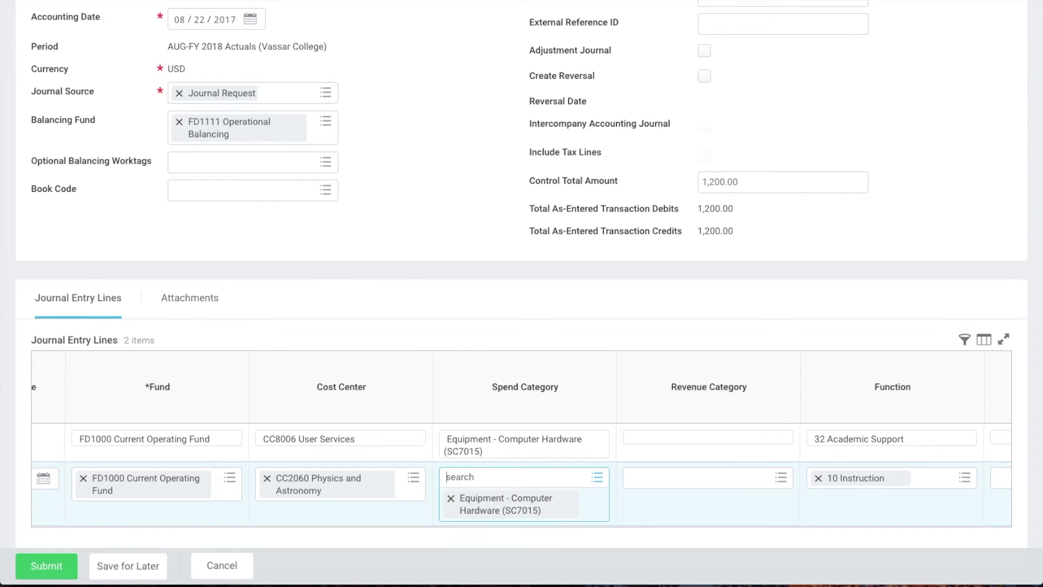
left_click(663, 525)
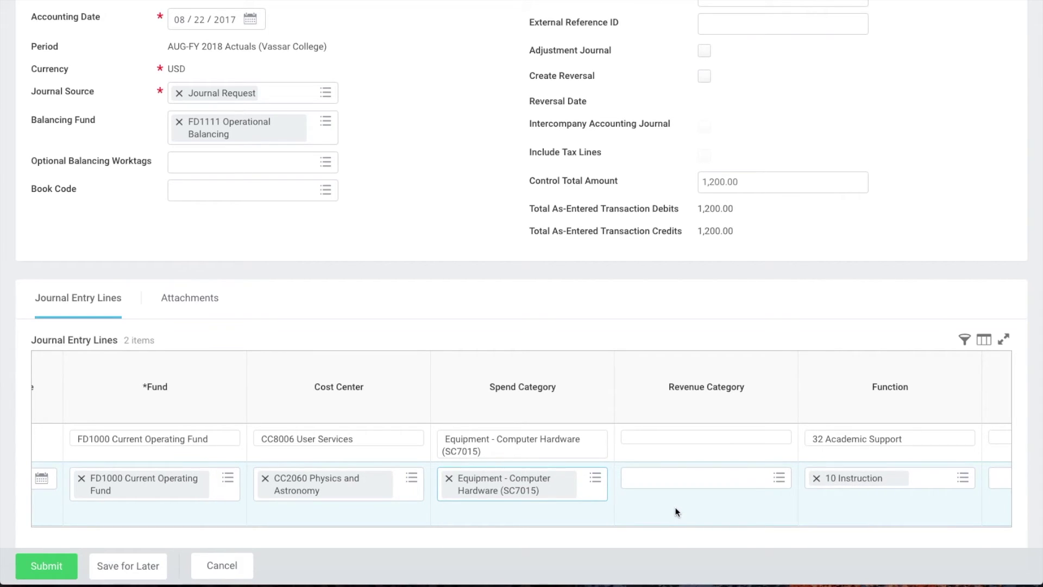
Step: Review the first line across the grid, then bring up the journal's Attachments area
scroll(677, 512, "right", 5)
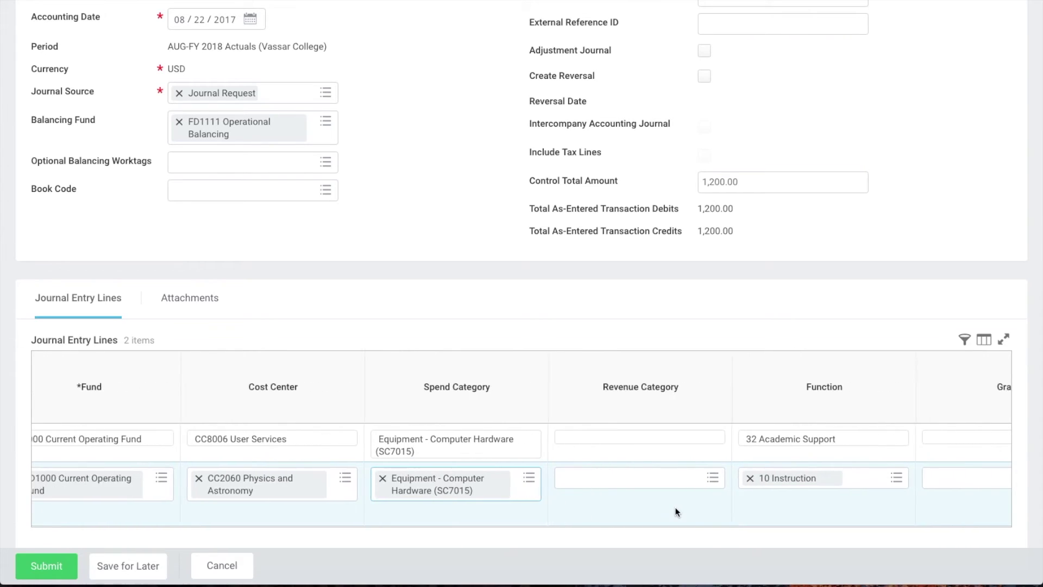
scroll(676, 512, "right", 6)
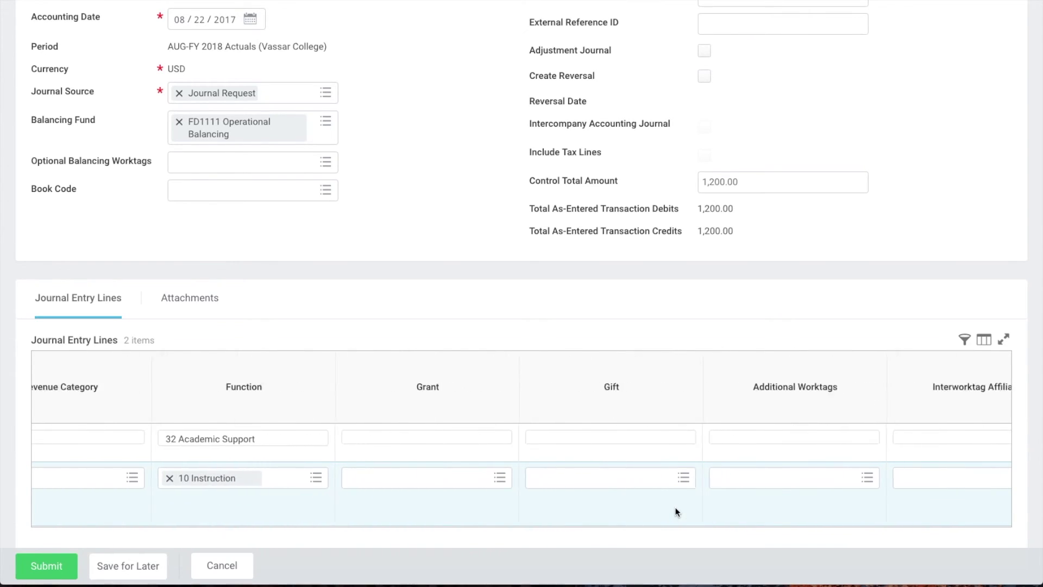
left_click(807, 440)
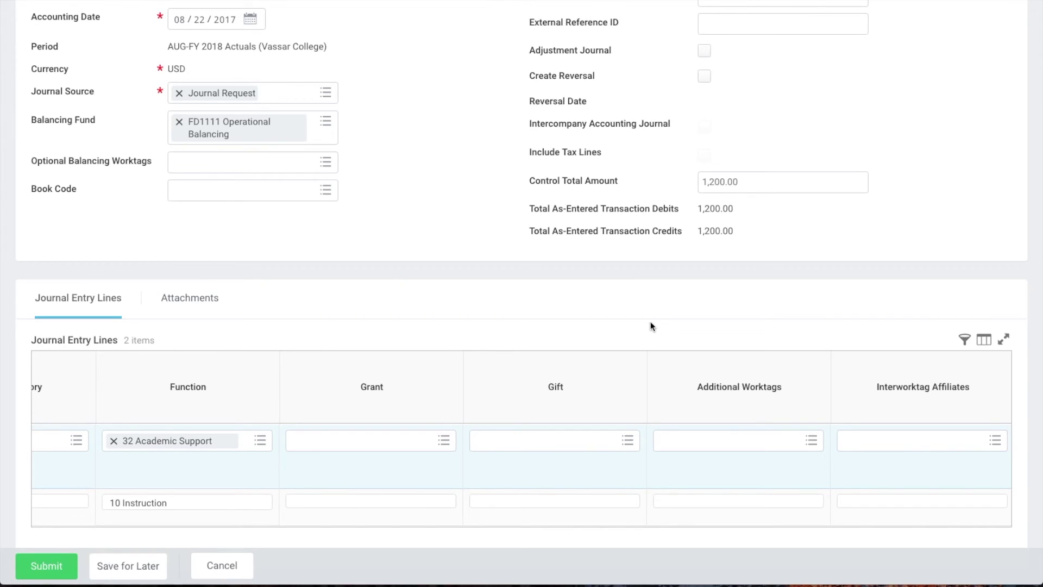
left_click(194, 304)
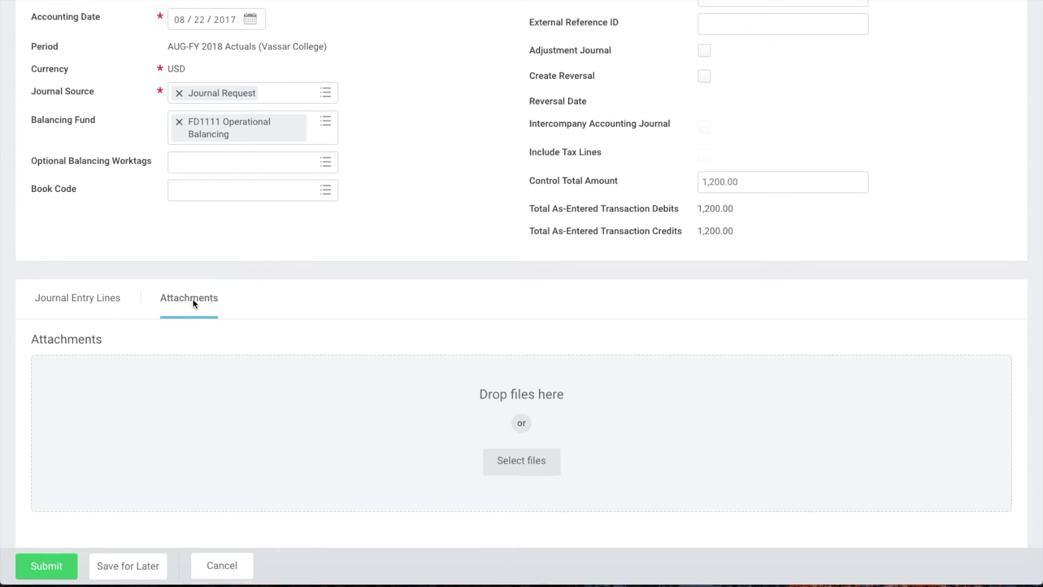
Step: Attach Fund transfer authorization.docx from the Desktop and submit the journal entry
left_click(523, 461)
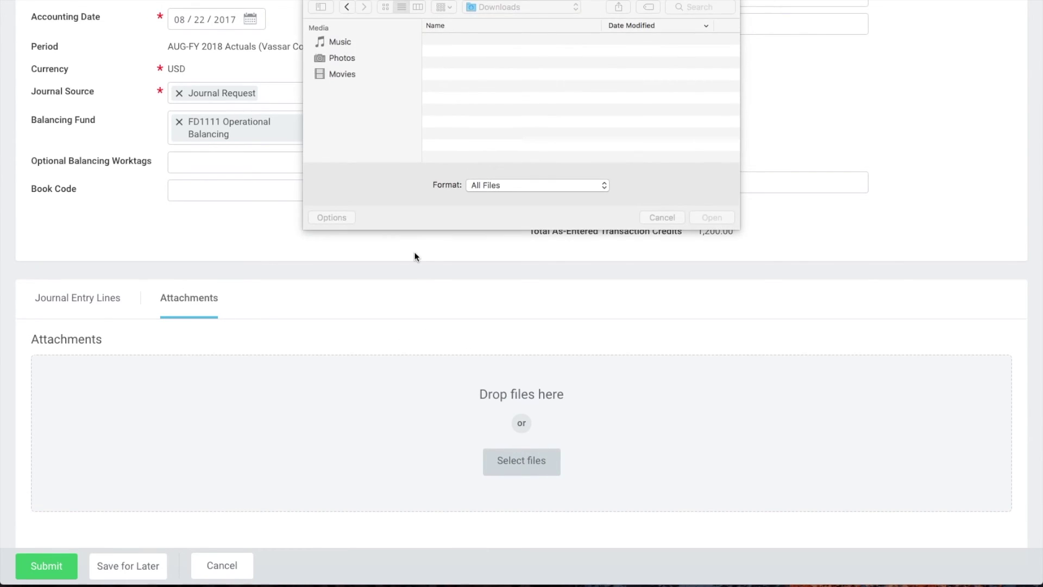
left_click(345, 106)
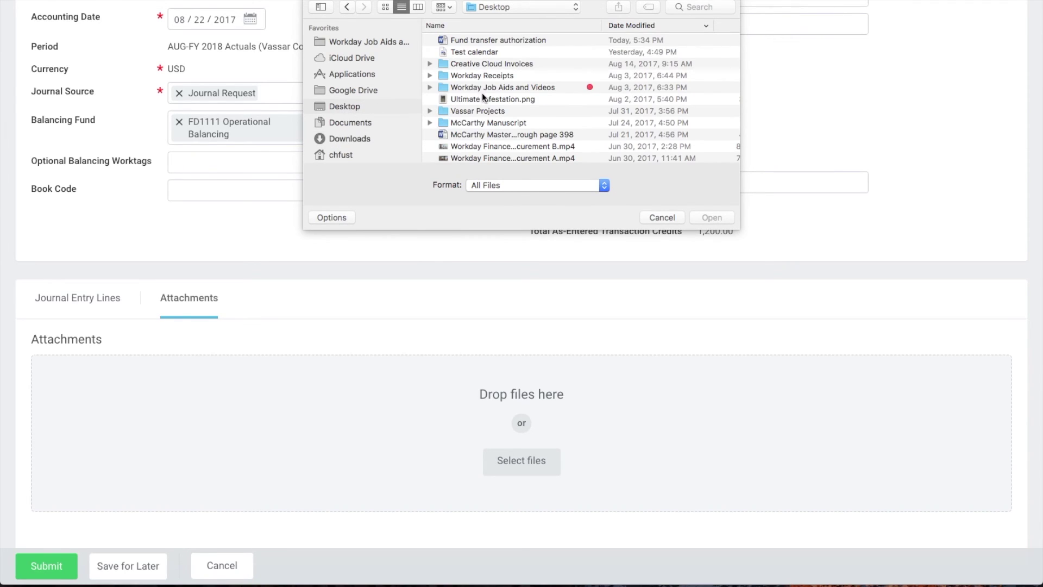
double_click(504, 41)
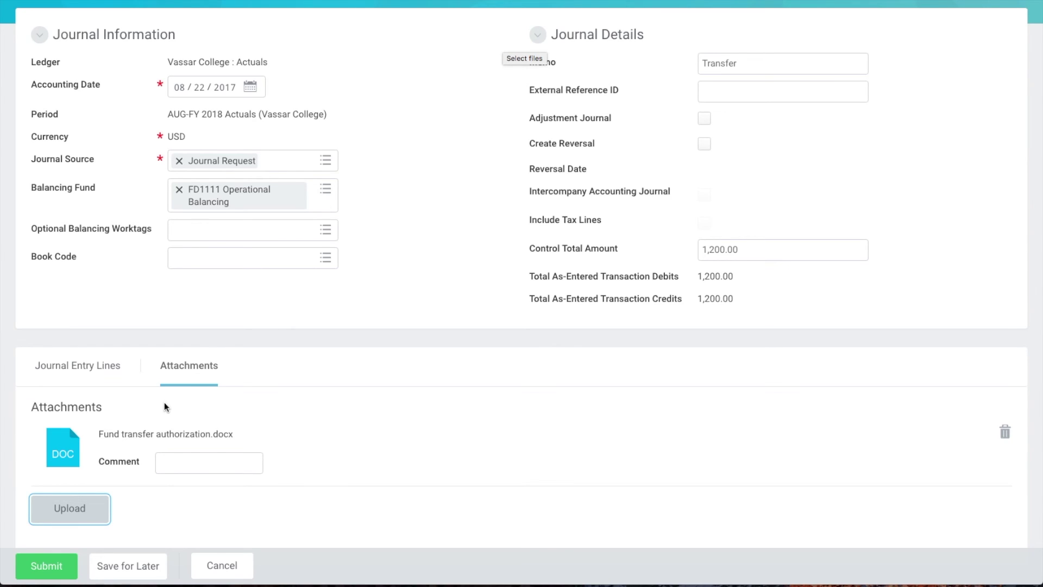
left_click(57, 565)
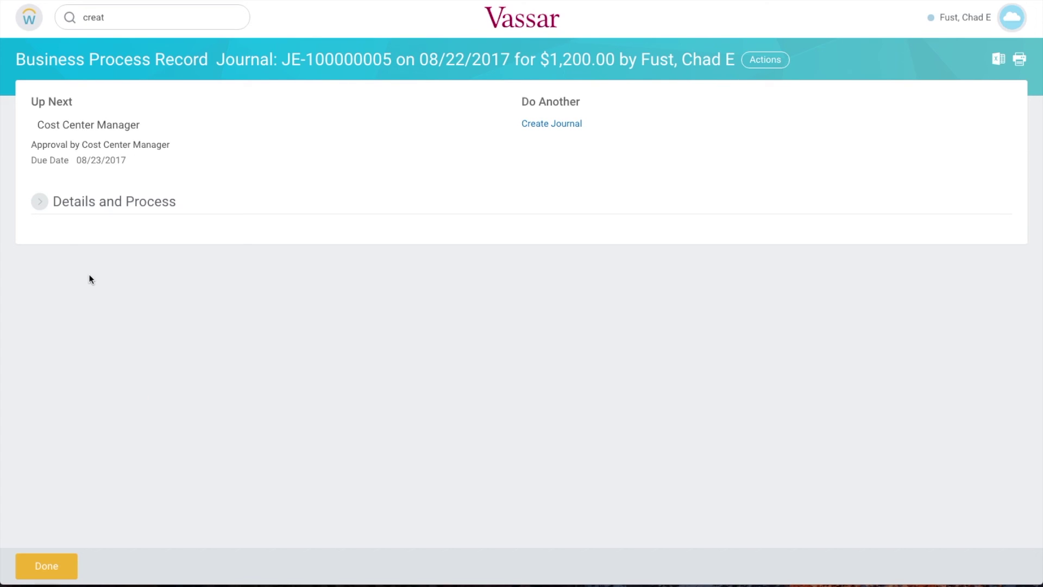
Step: Expand Details and Process to view the Process History showing pending Cost Center Manager approval
left_click(41, 203)
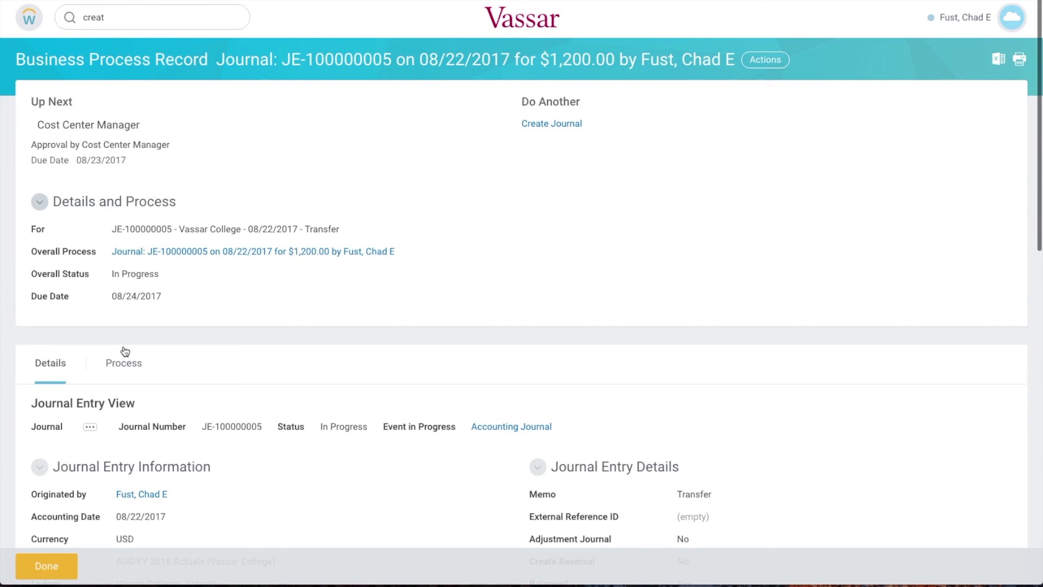
left_click(127, 364)
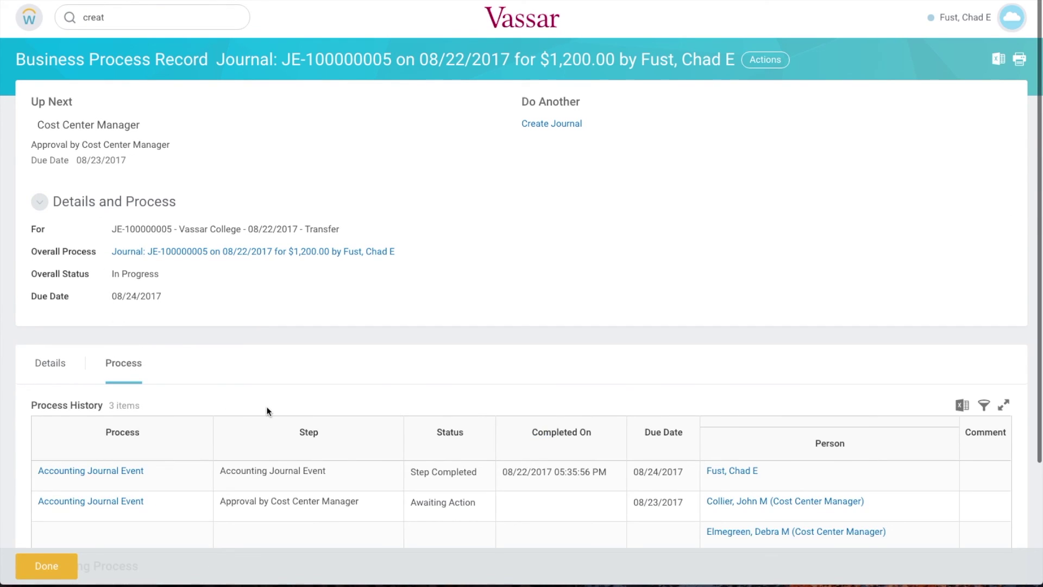
scroll(268, 409, "down", 3)
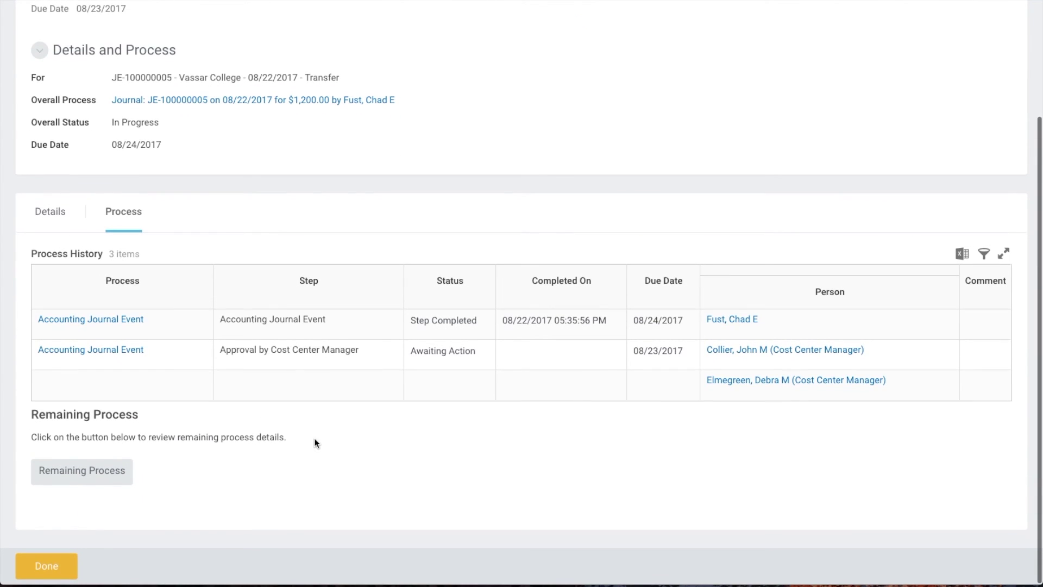